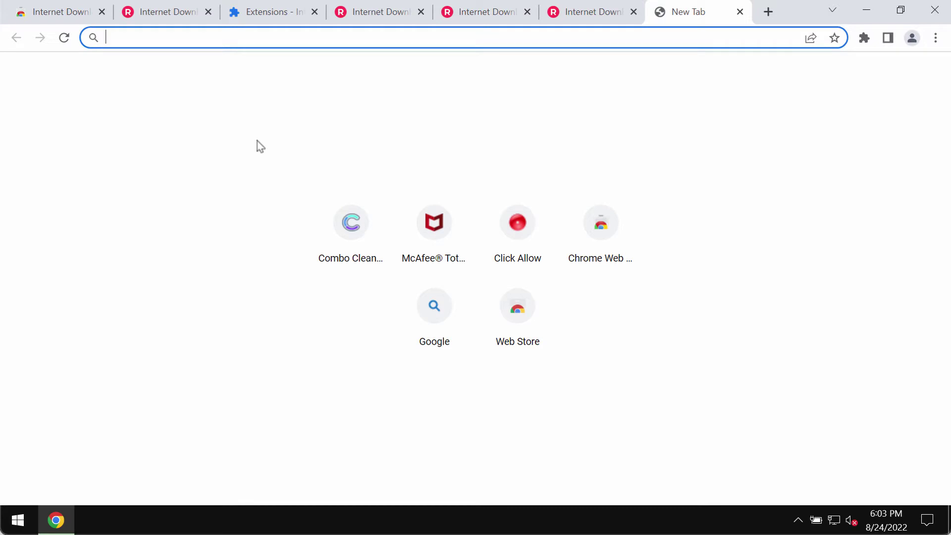
Step: Search for 'car' from a new tab and highlight the smartwebfinder.com redirect address
type("car")
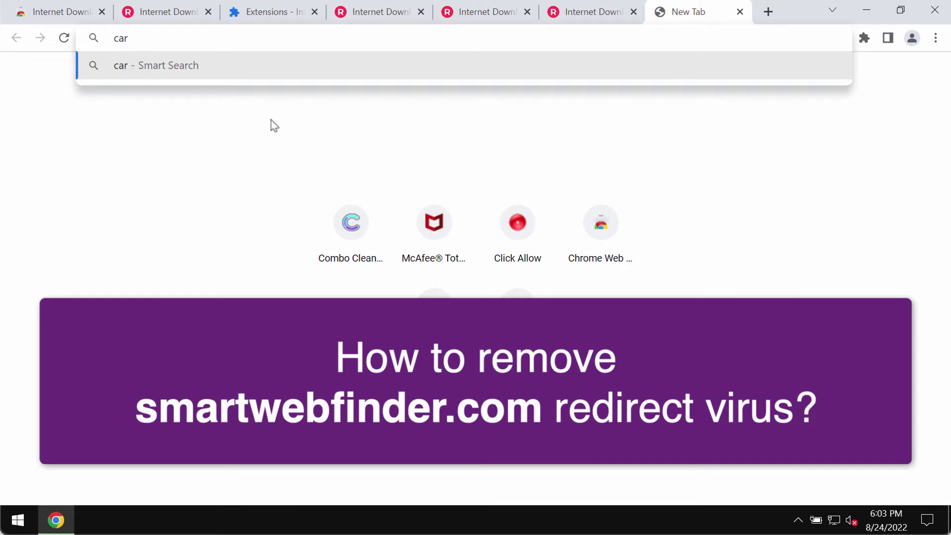
key("Return")
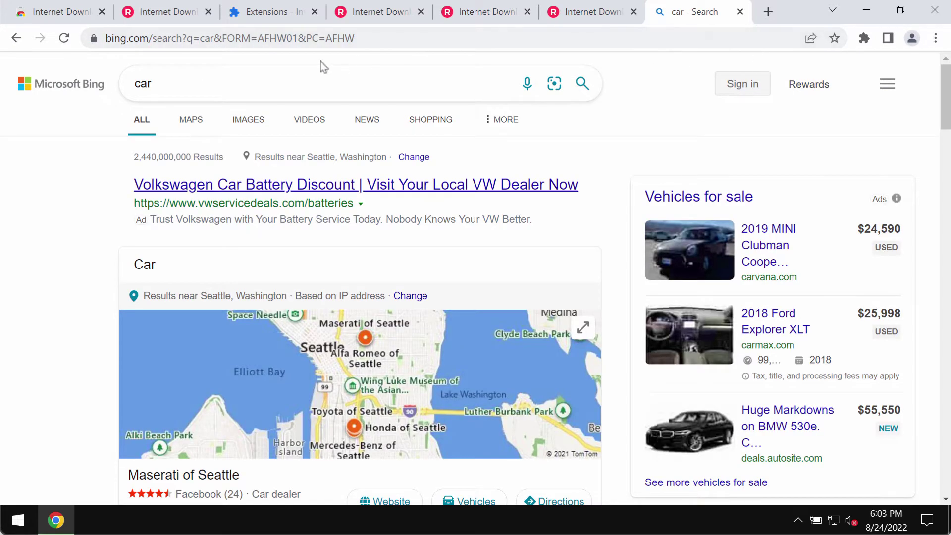
left_click_drag(151, 42, 441, 38)
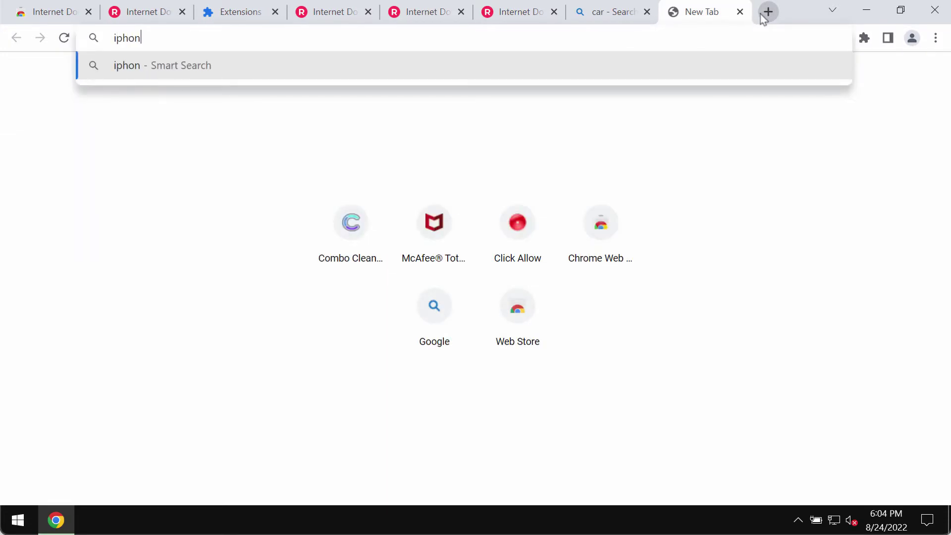
Step: Search for 'iphone' and 'malware' in new tabs, highlighting the smartwebfinder.com address
type("e")
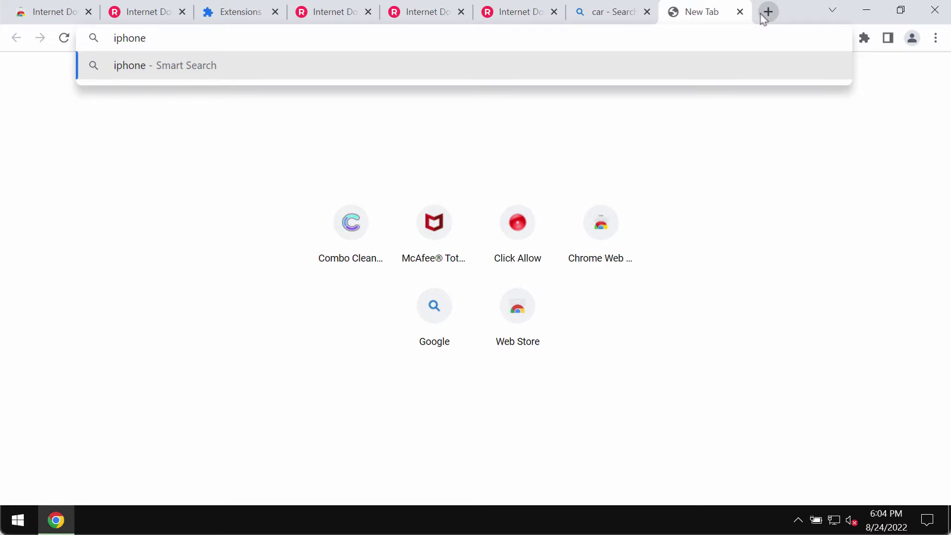
key("Return")
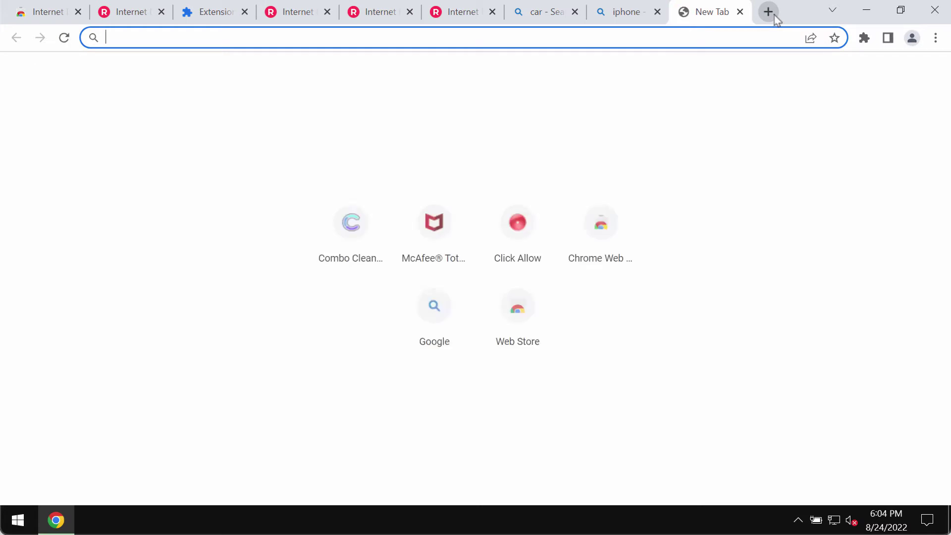
type("ma")
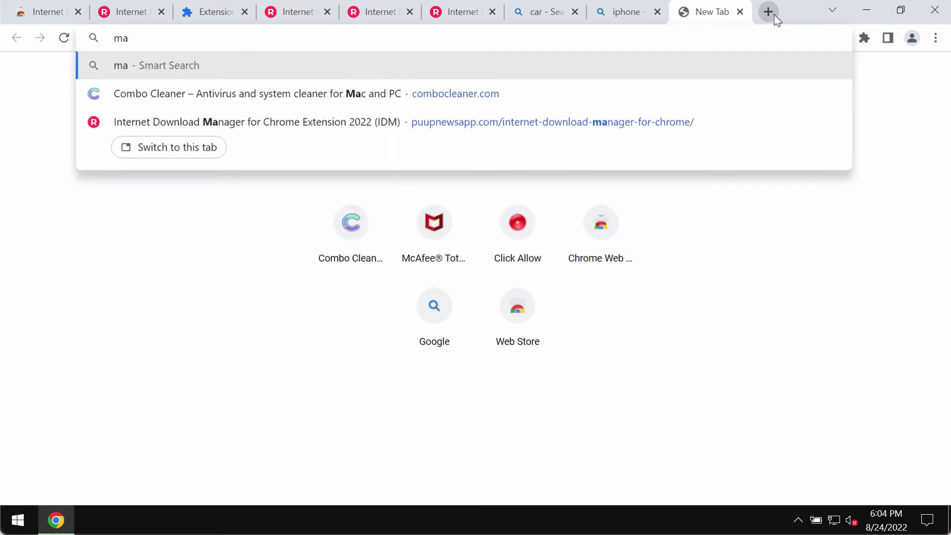
type("lware")
key("Return")
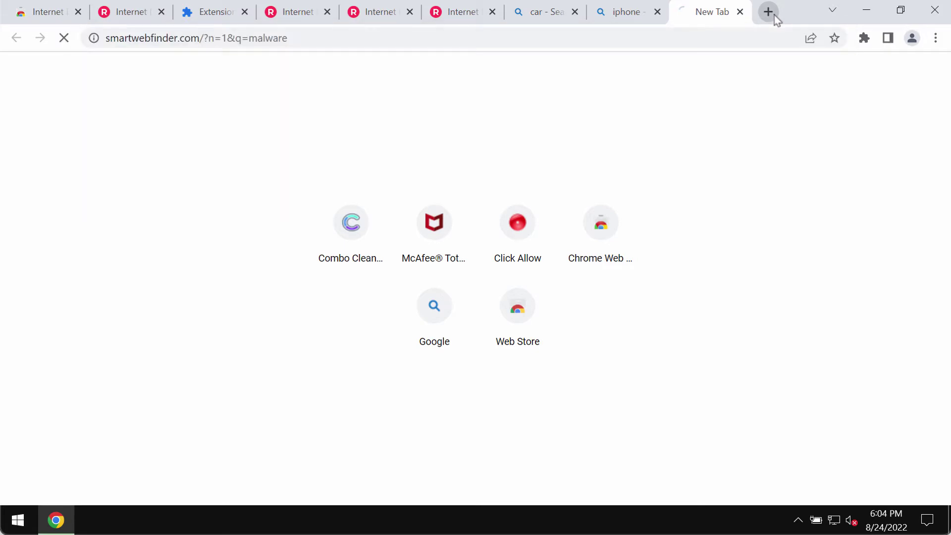
left_click_drag(200, 38, 97, 38)
Step: Close the iphone, car and malware search tabs
left_click(348, 38)
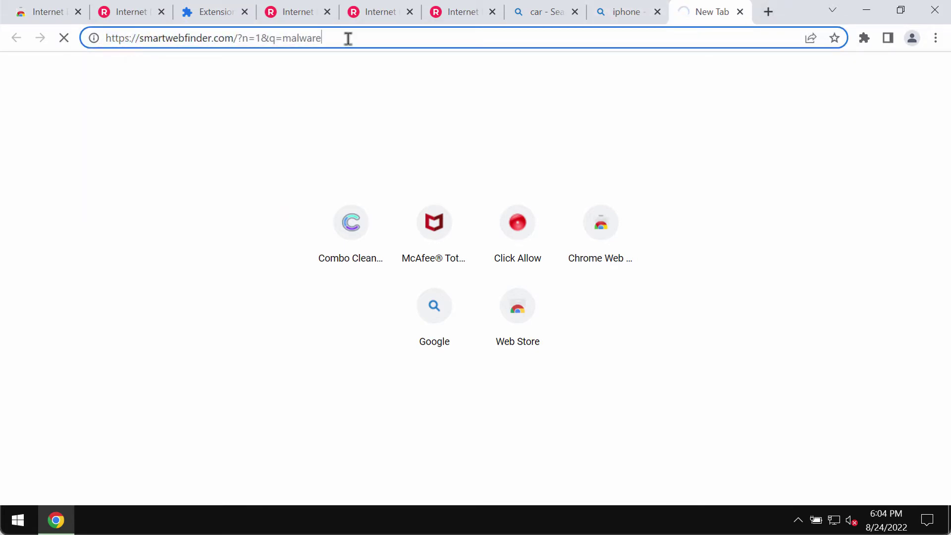
left_click(639, 16)
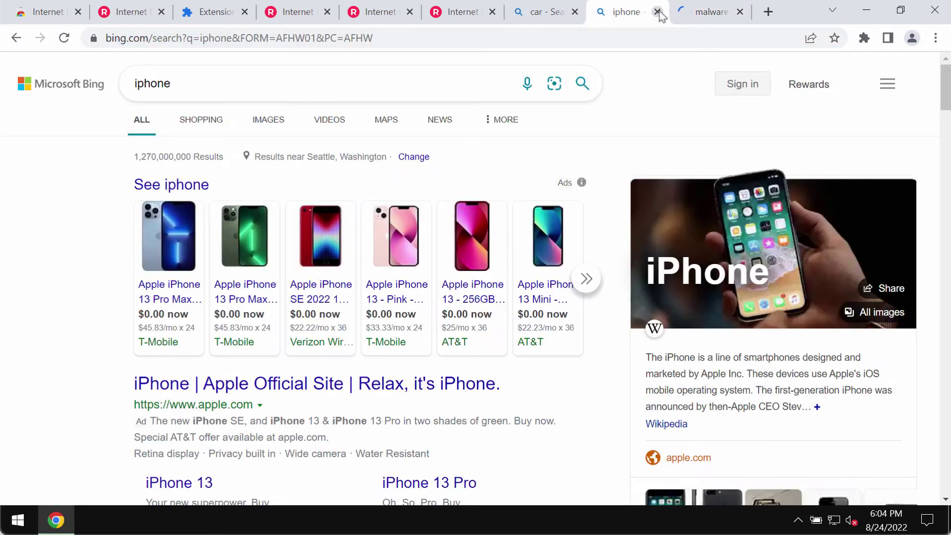
left_click(658, 11)
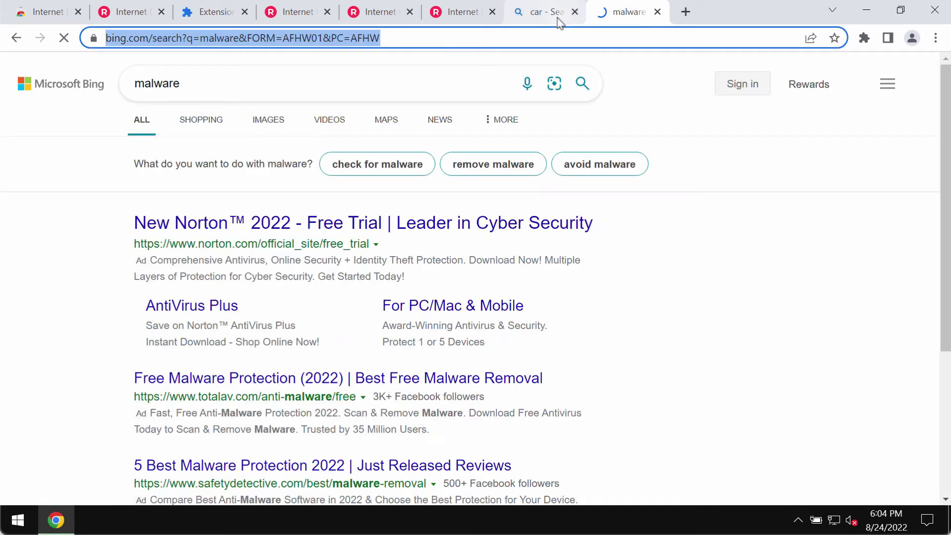
left_click(575, 12)
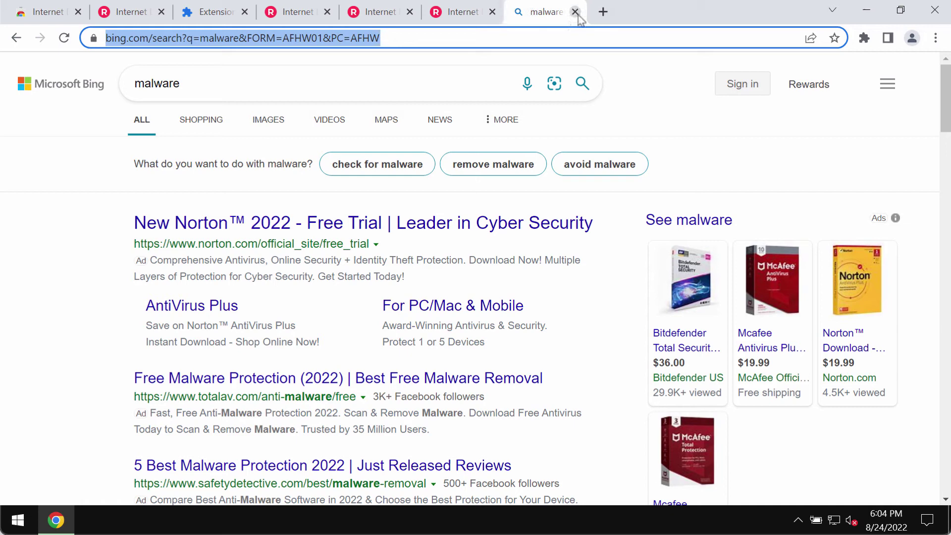
left_click(575, 12)
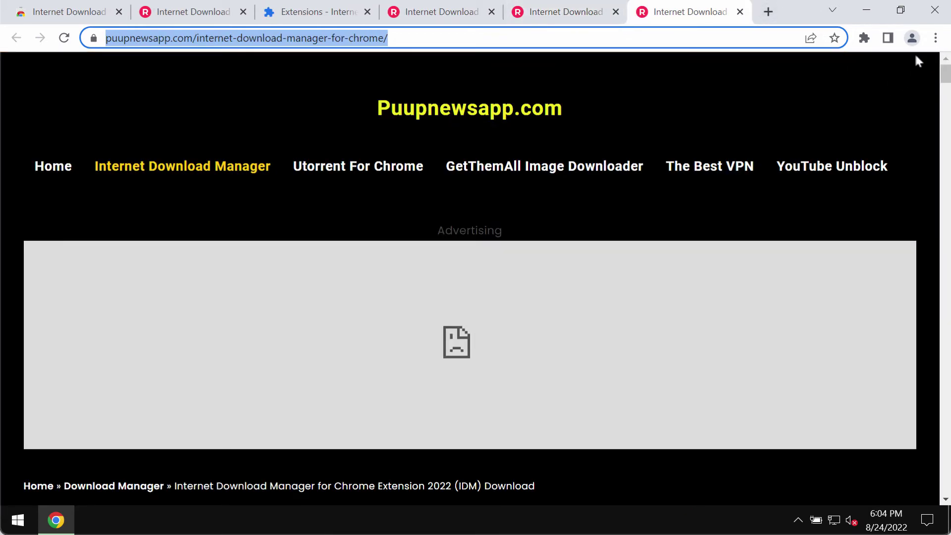
Step: Disable the Internet Download Manager extension, then go to combocleaner.com
left_click(936, 38)
mouse_move(819, 250)
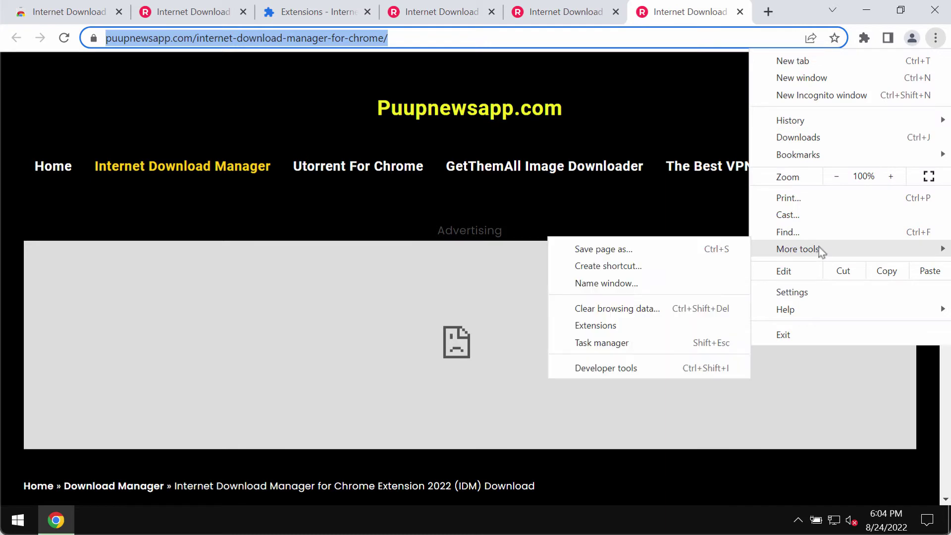
left_click(634, 329)
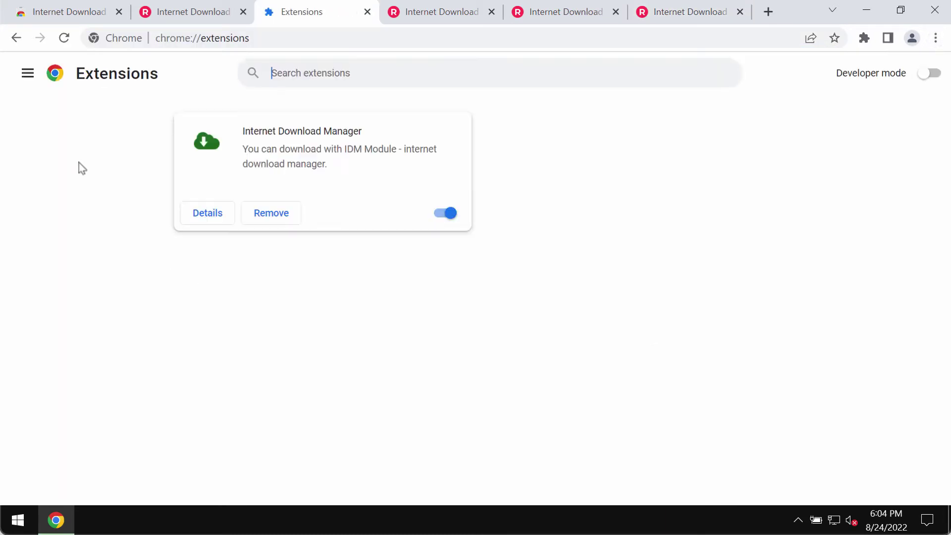
left_click(445, 214)
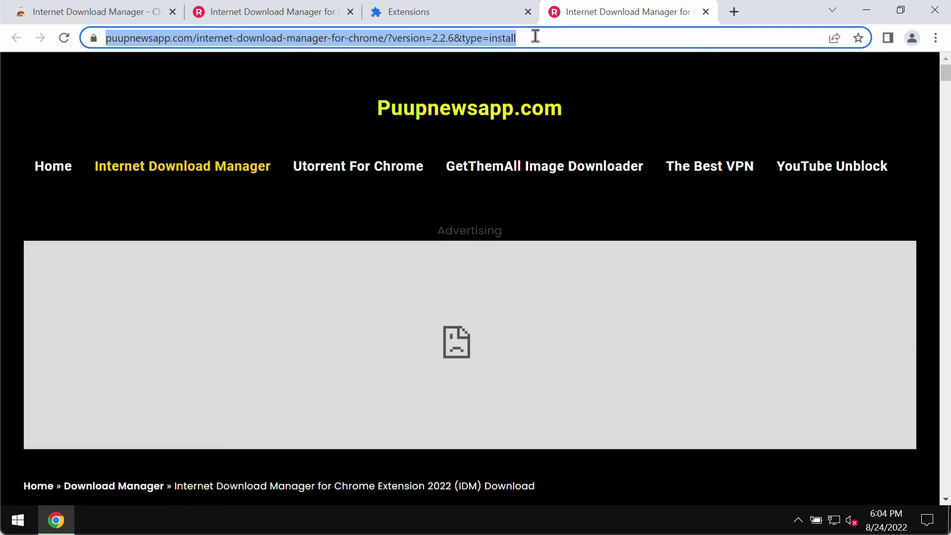
type("c")
key("Return")
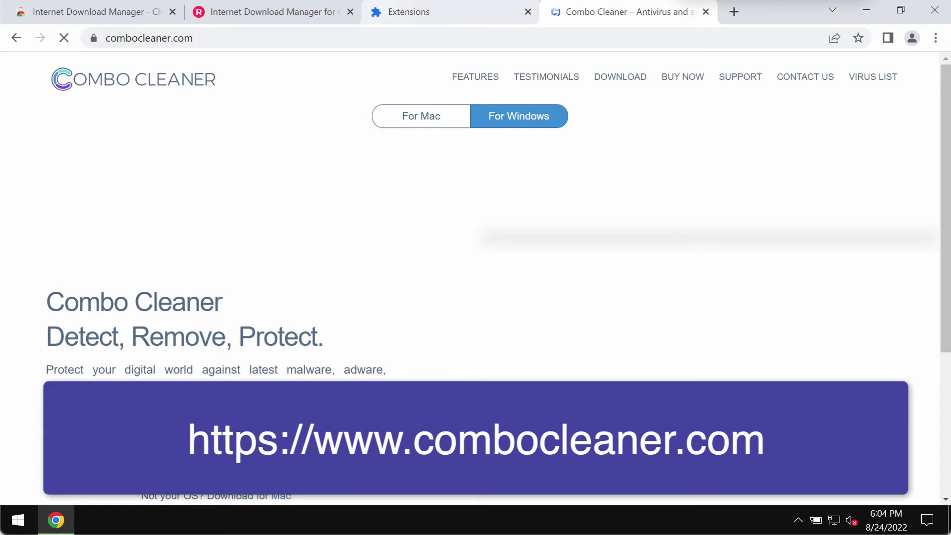
Step: Close the Extensions and IDM tabs, minimize Chrome, and launch Combo Cleaner from the desktop
left_click(529, 11)
left_click(351, 11)
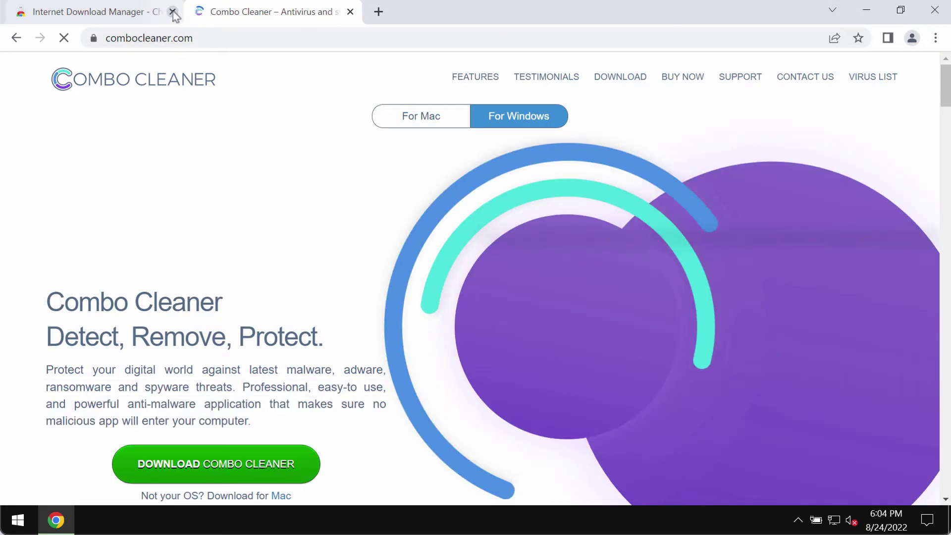
left_click(173, 12)
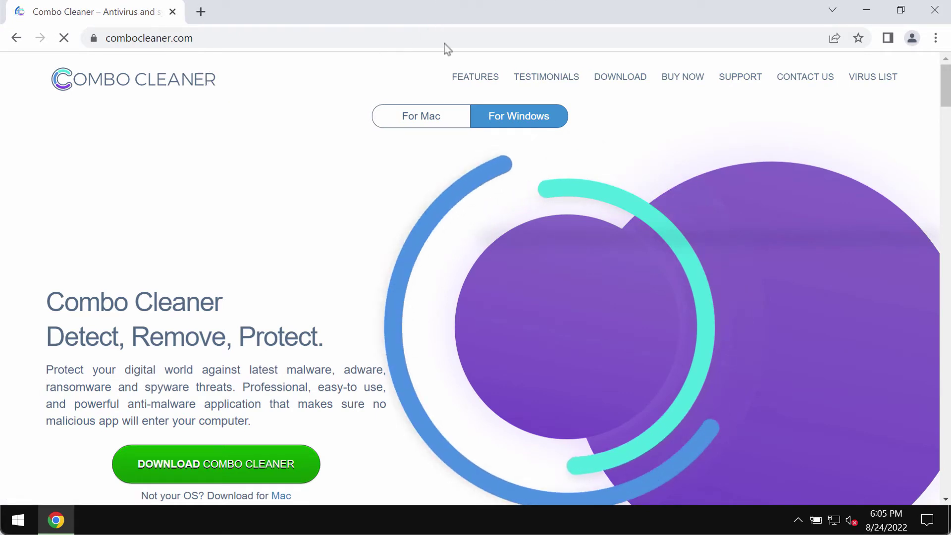
left_click(184, 37)
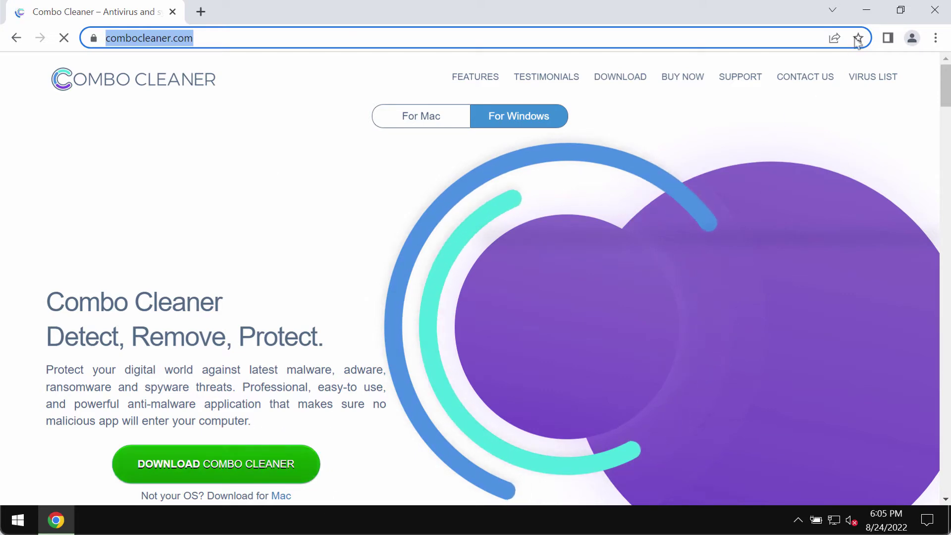
left_click(867, 10)
double_click(194, 106)
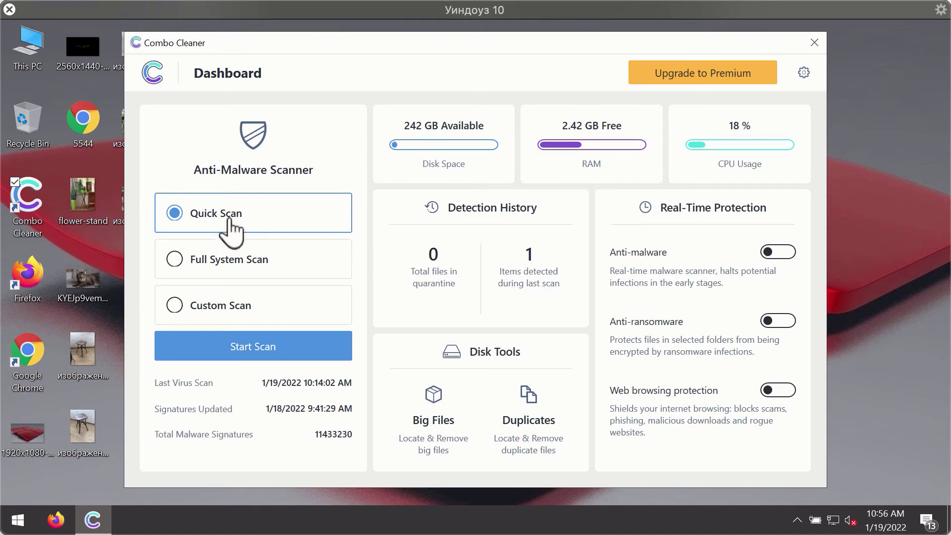
Step: Start a Quick Scan from the Combo Cleaner Dashboard
left_click(286, 350)
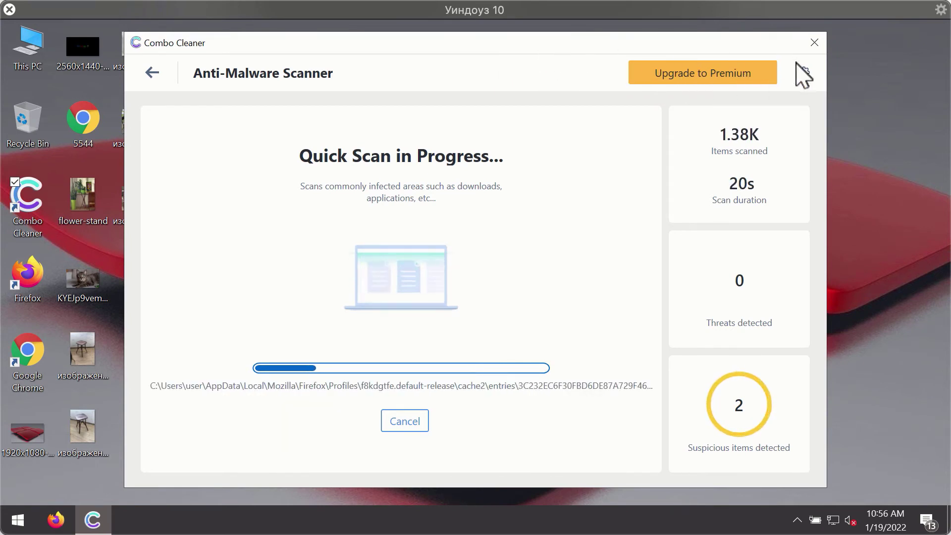
Step: Look at the Anti-Ransomware settings, then go back to the Dashboard
left_click(804, 72)
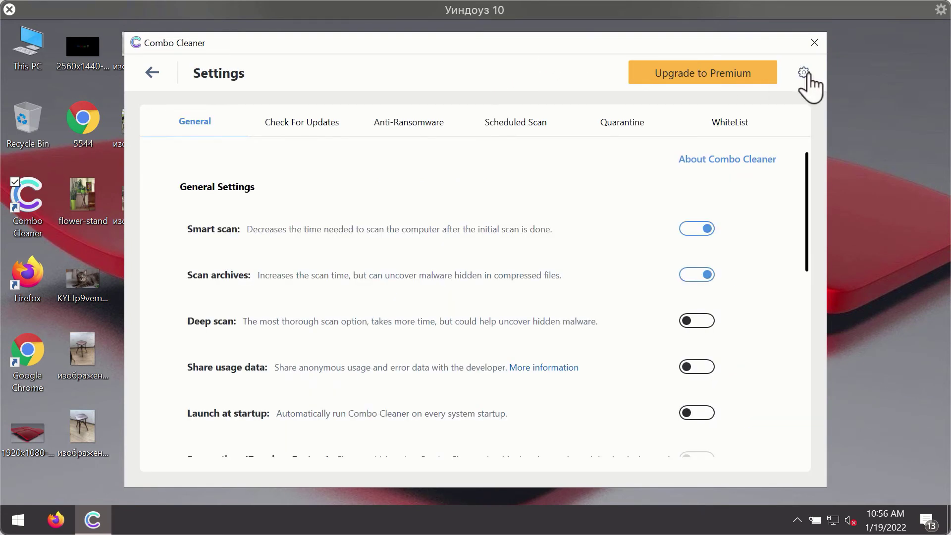
left_click(398, 124)
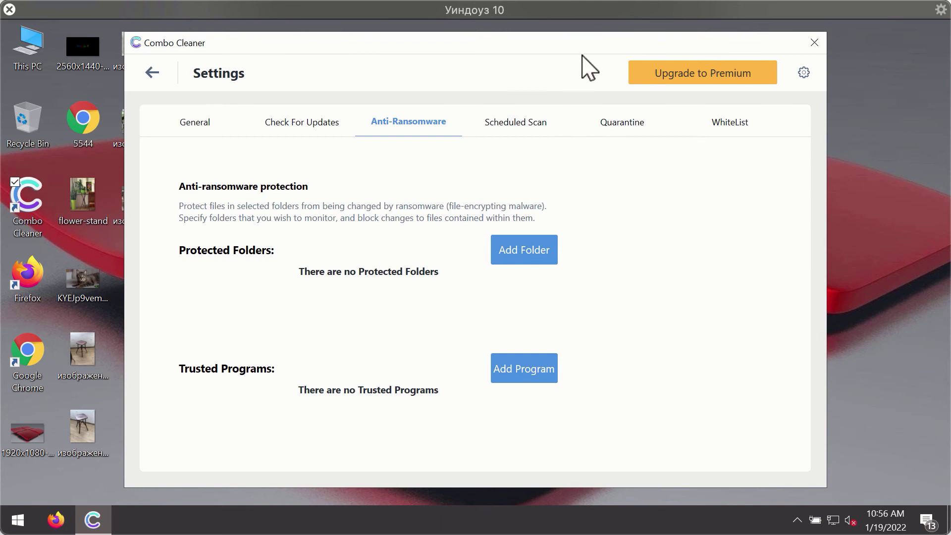
left_click(151, 74)
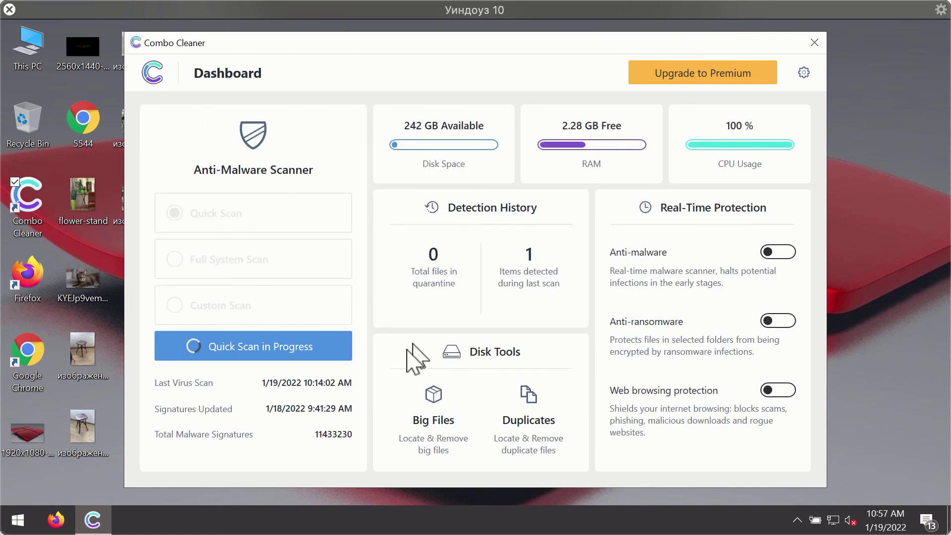
Step: Cancel the running Quick Scan and confirm it to view the suspicious ad items
left_click(348, 356)
left_click(415, 421)
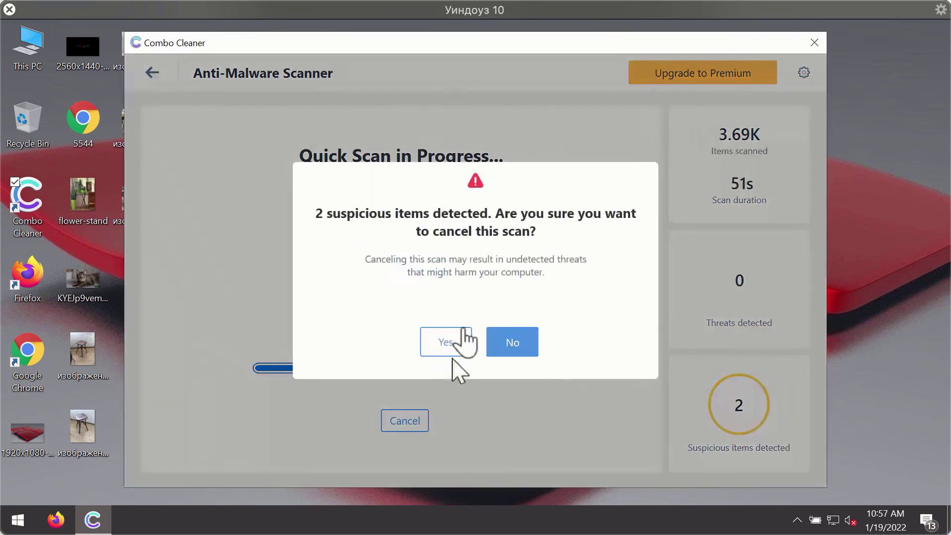
left_click(457, 342)
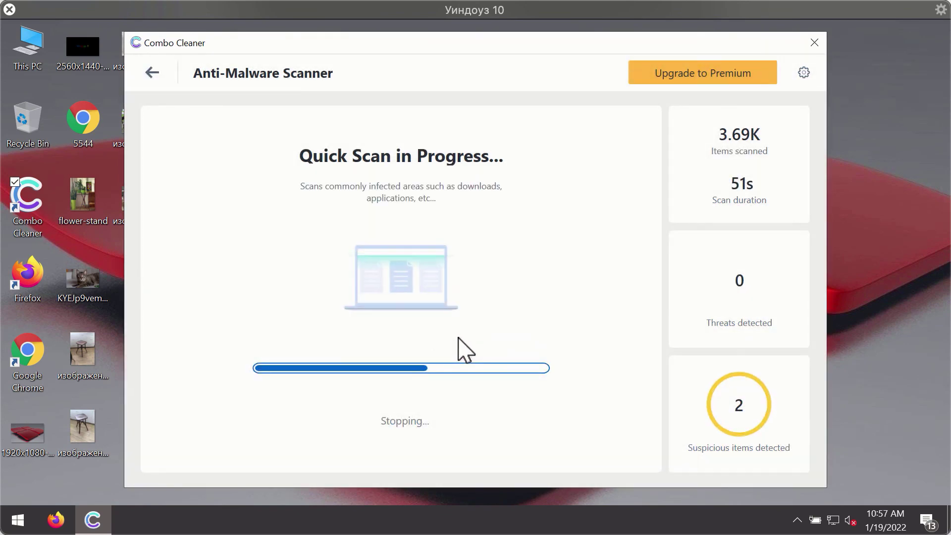